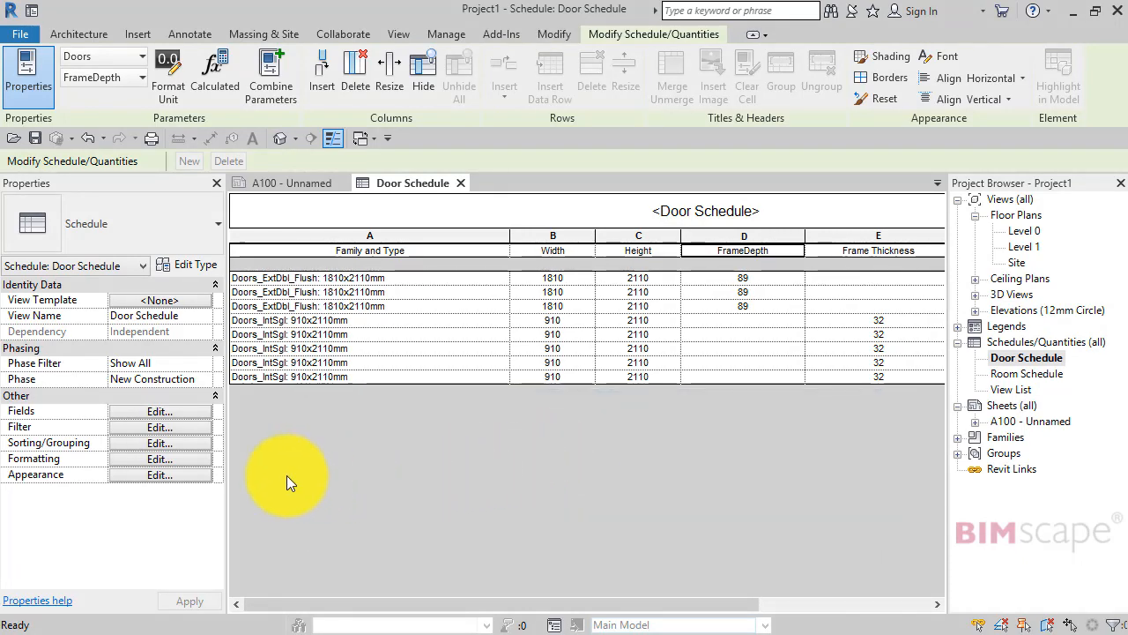
- Start a combined parameter in the door schedule's fields and add the Width and Height door parameters to it
{"action": "left_click", "coordinate": [137, 411]}
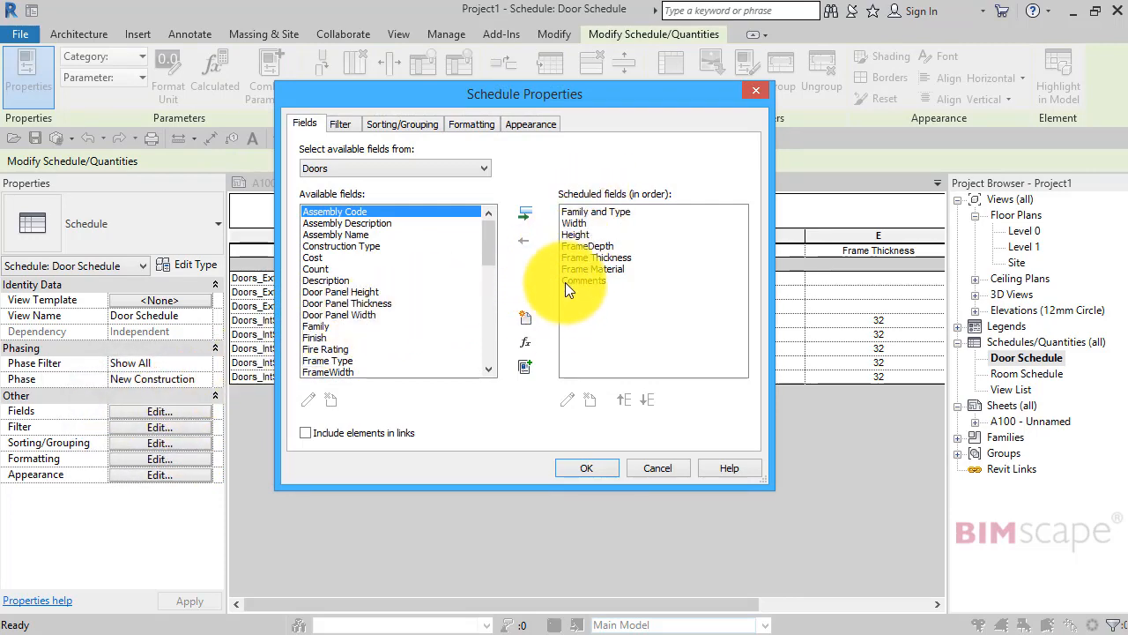
{"action": "left_click_drag", "start_coordinate": [635, 92], "coordinate": [608, 104]}
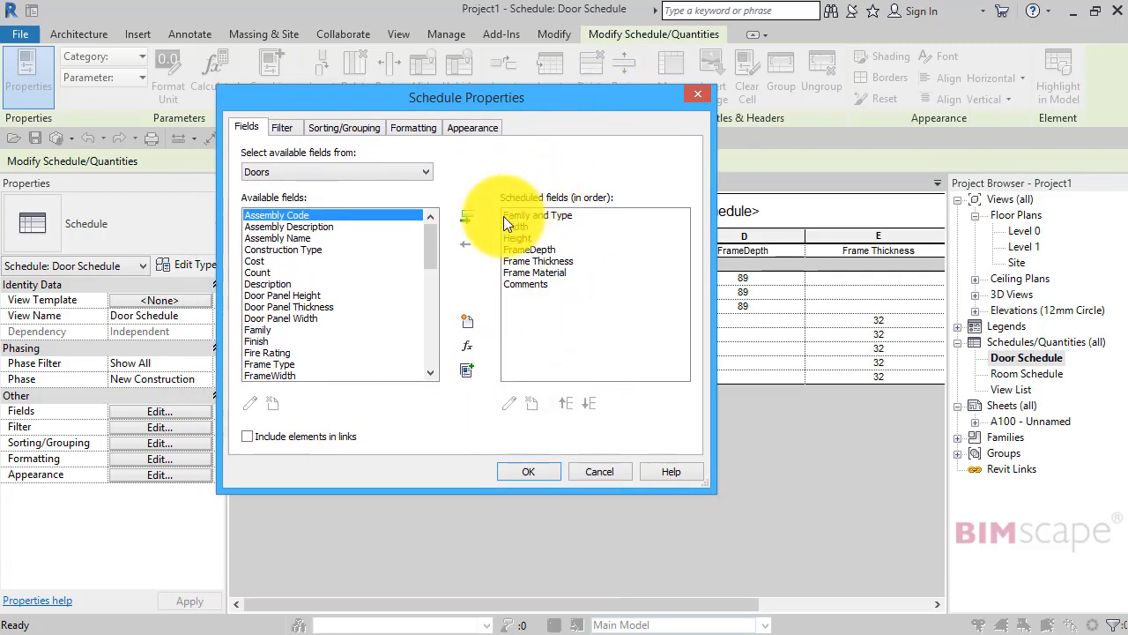
{"action": "left_click", "coordinate": [468, 372]}
{"action": "left_click_drag", "start_coordinate": [506, 243], "coordinate": [345, 88]}
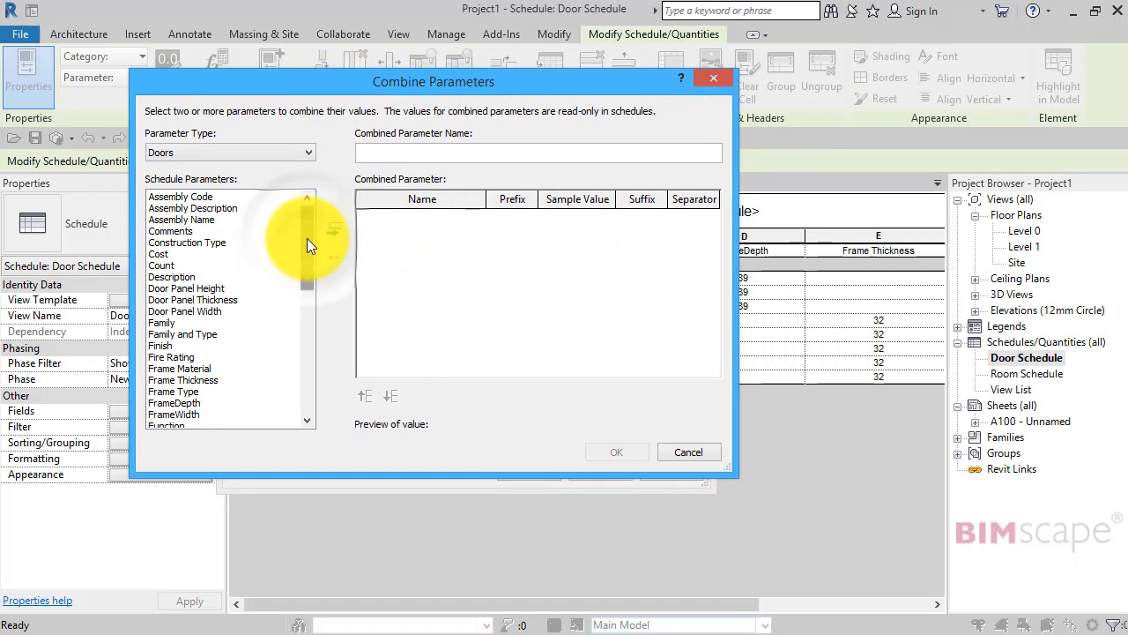
{"action": "left_click_drag", "start_coordinate": [307, 237], "coordinate": [307, 244]}
{"action": "left_click_drag", "start_coordinate": [421, 82], "coordinate": [404, 100]}
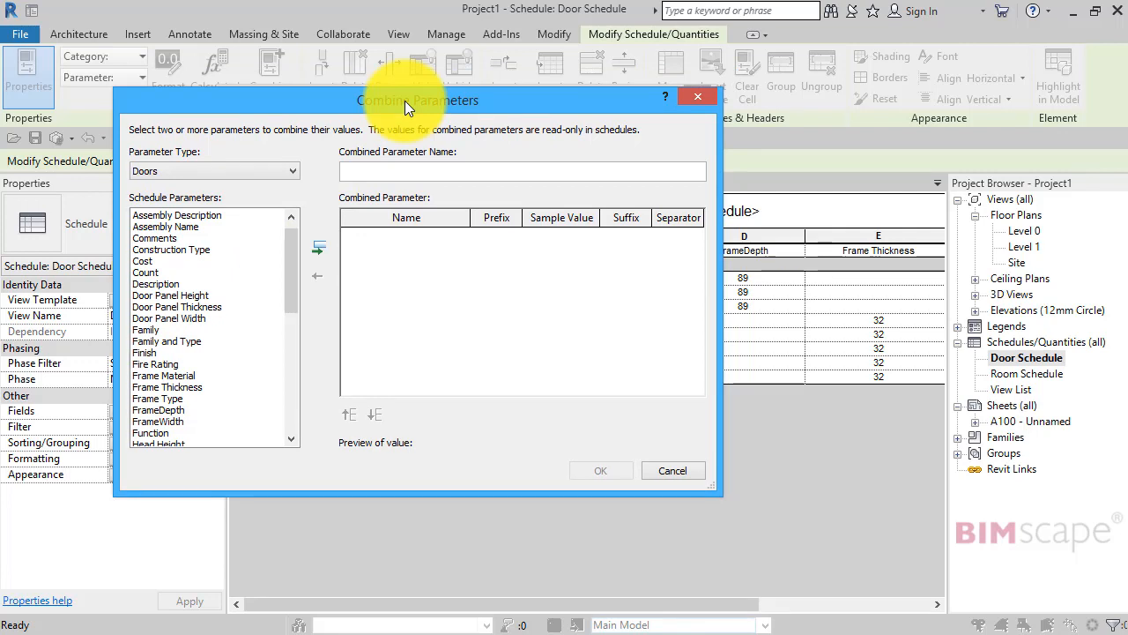
{"action": "left_click_drag", "start_coordinate": [292, 248], "coordinate": [280, 373]}
{"action": "left_click", "coordinate": [148, 433]}
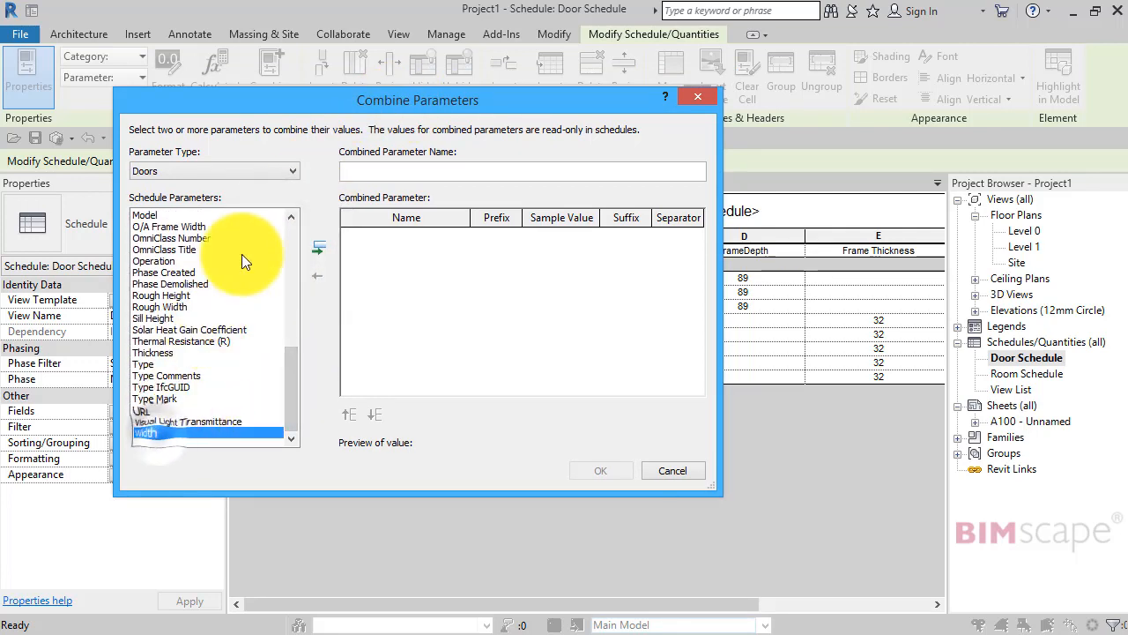
{"action": "left_click", "coordinate": [318, 248]}
{"action": "left_click_drag", "start_coordinate": [287, 358], "coordinate": [280, 304]}
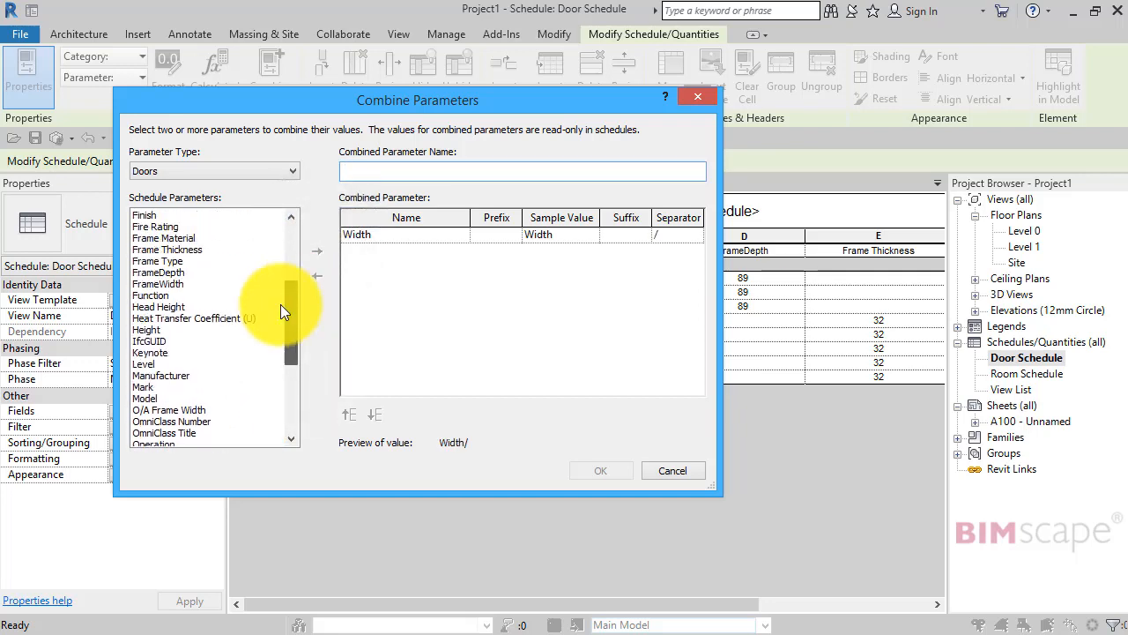
{"action": "left_click", "coordinate": [141, 330]}
{"action": "left_click", "coordinate": [318, 248]}
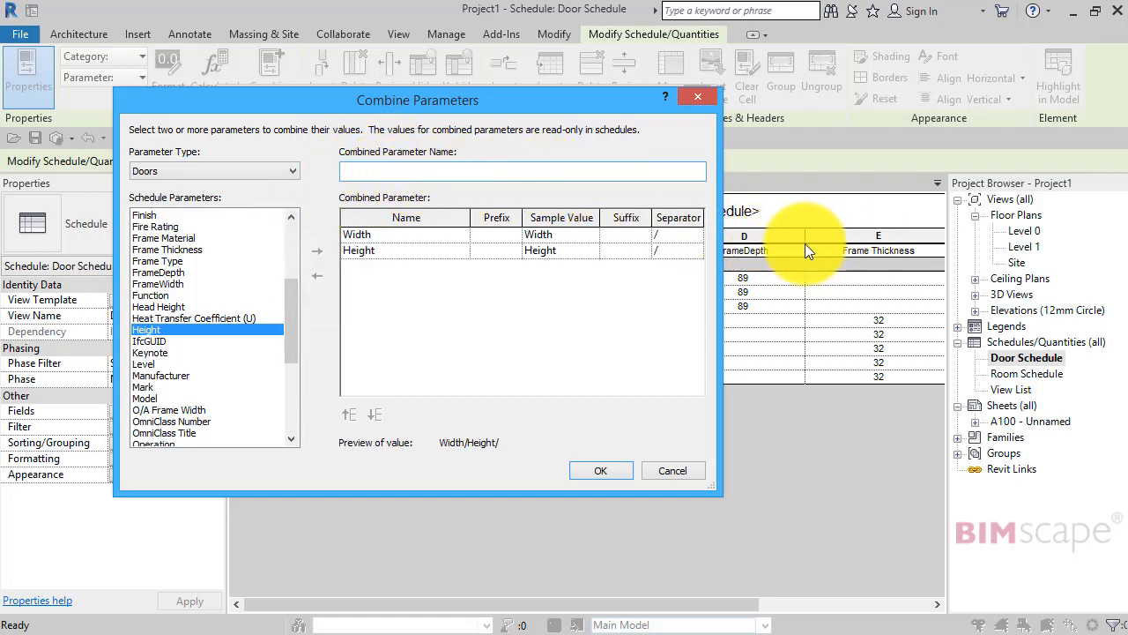
- Name the combined parameter "Width (W) X Height (H)"
{"action": "left_click", "coordinate": [379, 174]}
{"action": "type", "text": "Width (W"}
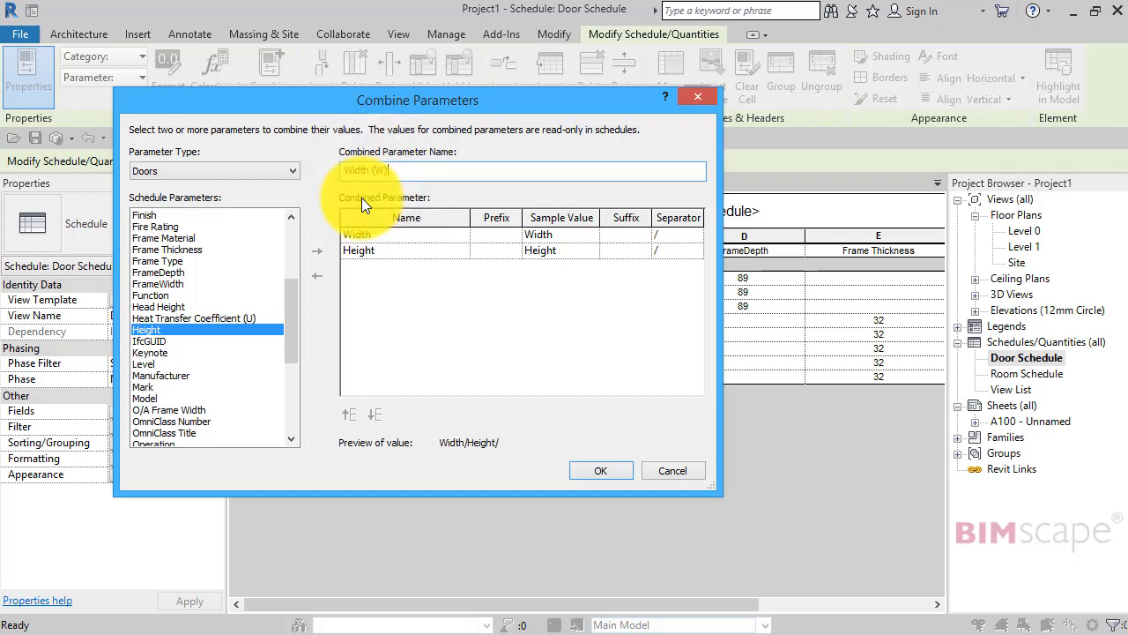
{"action": "type", "text": ") X Height (H)"}
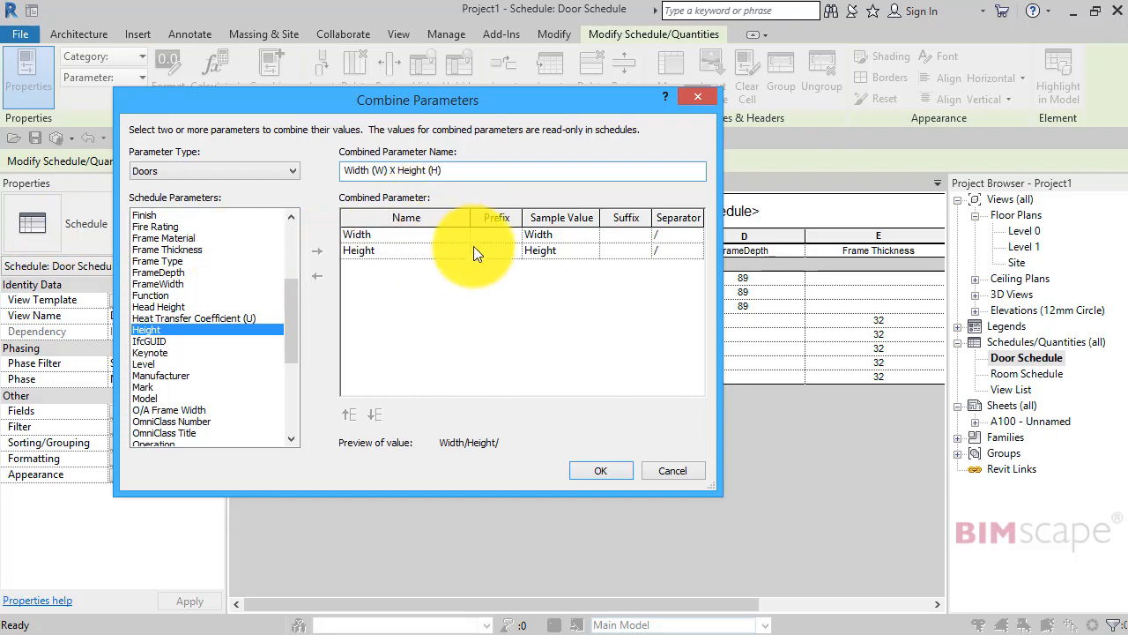
- Give the Width parameter the suffix (W) and replace its separator with an X surrounded by spaces
{"action": "left_click", "coordinate": [619, 235]}
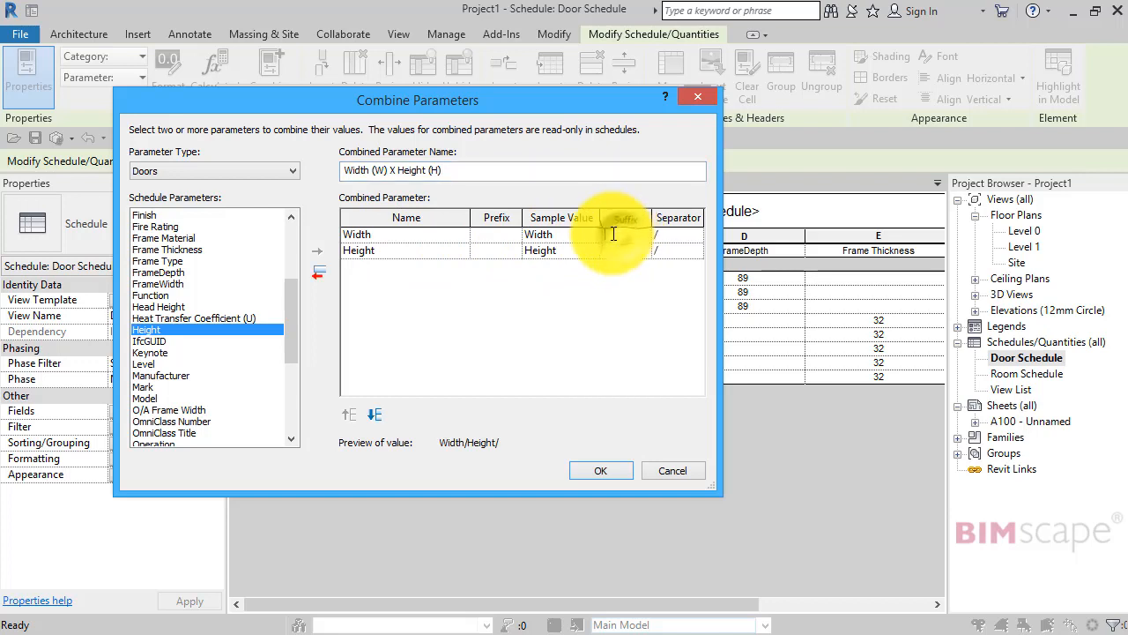
{"action": "type", "text": "(W)"}
{"action": "left_click", "coordinate": [683, 232]}
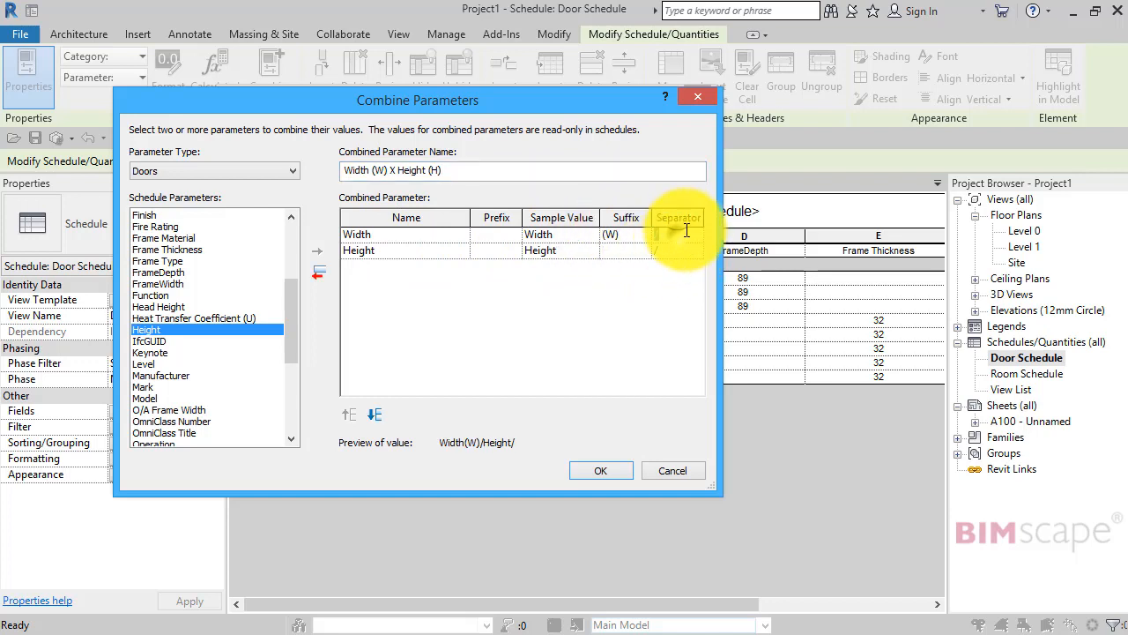
{"action": "key", "text": "BackSpace"}
{"action": "type", "text": "X"}
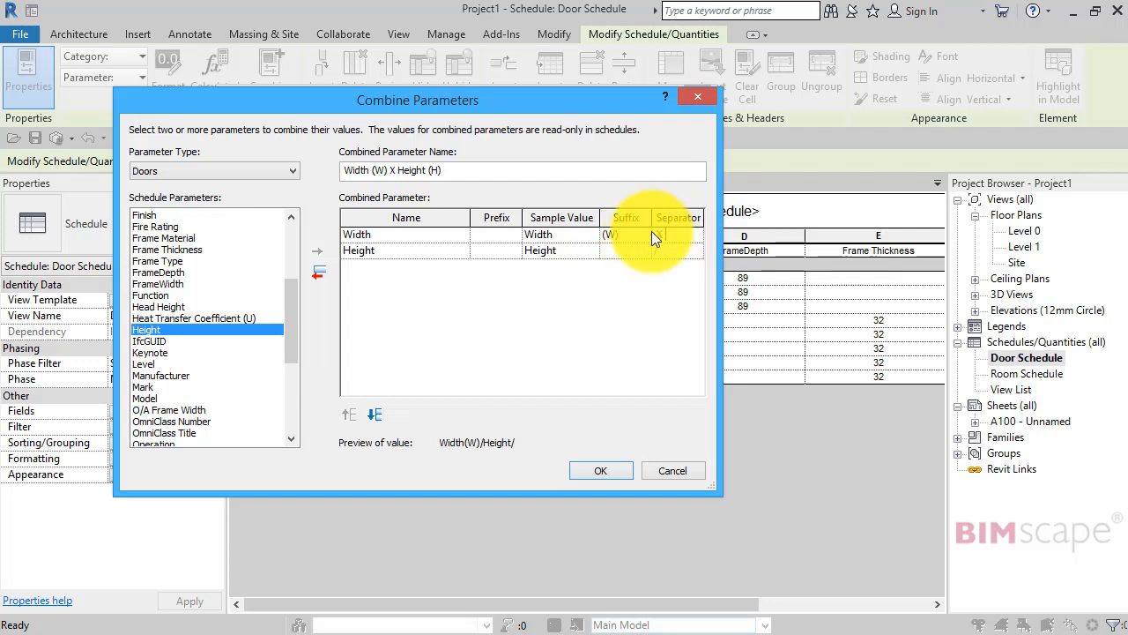
- Give the Height parameter the suffix (H), clear its separator, and accept the combined parameter
{"action": "left_click", "coordinate": [608, 246]}
{"action": "left_click", "coordinate": [582, 255]}
{"action": "type", "text": "("}
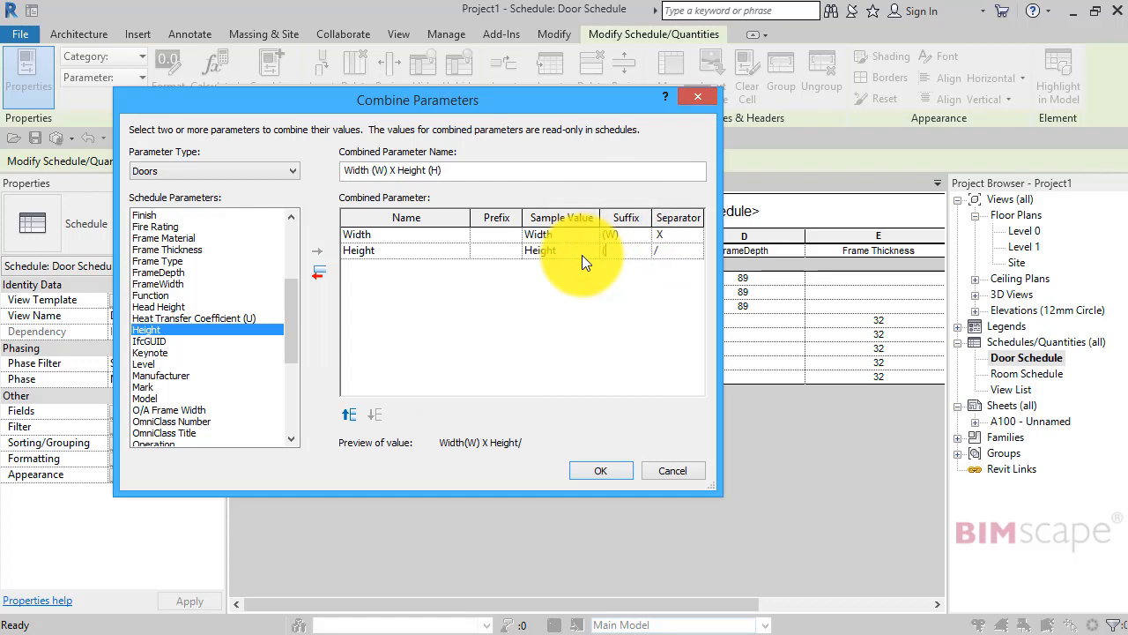
{"action": "type", "text": "H)"}
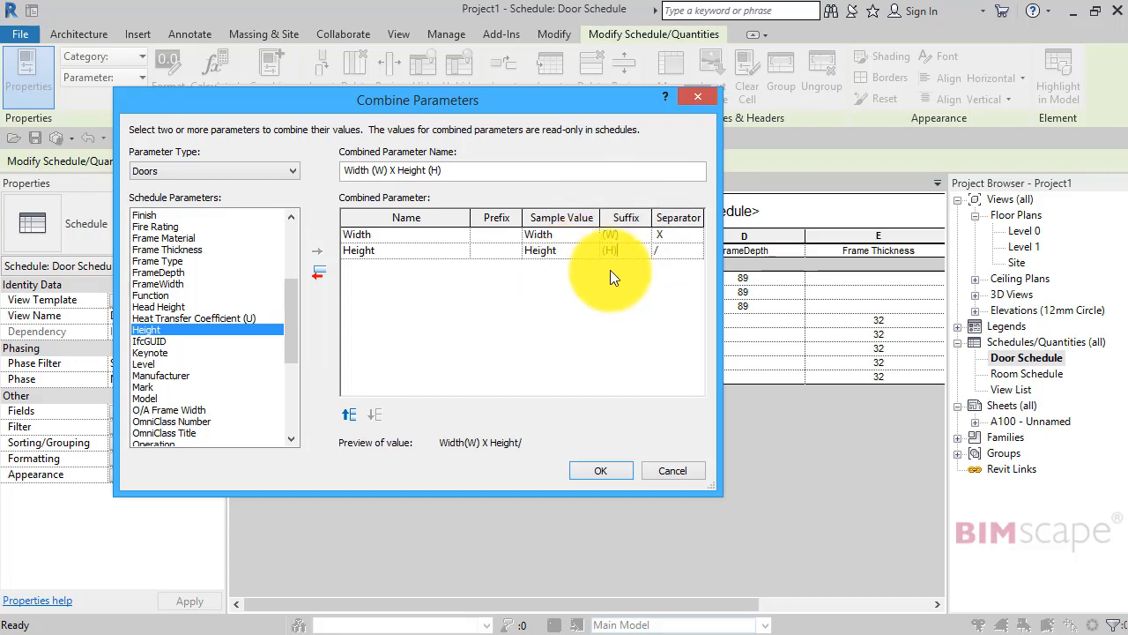
{"action": "left_click", "coordinate": [678, 253]}
{"action": "key", "text": "BackSpace"}
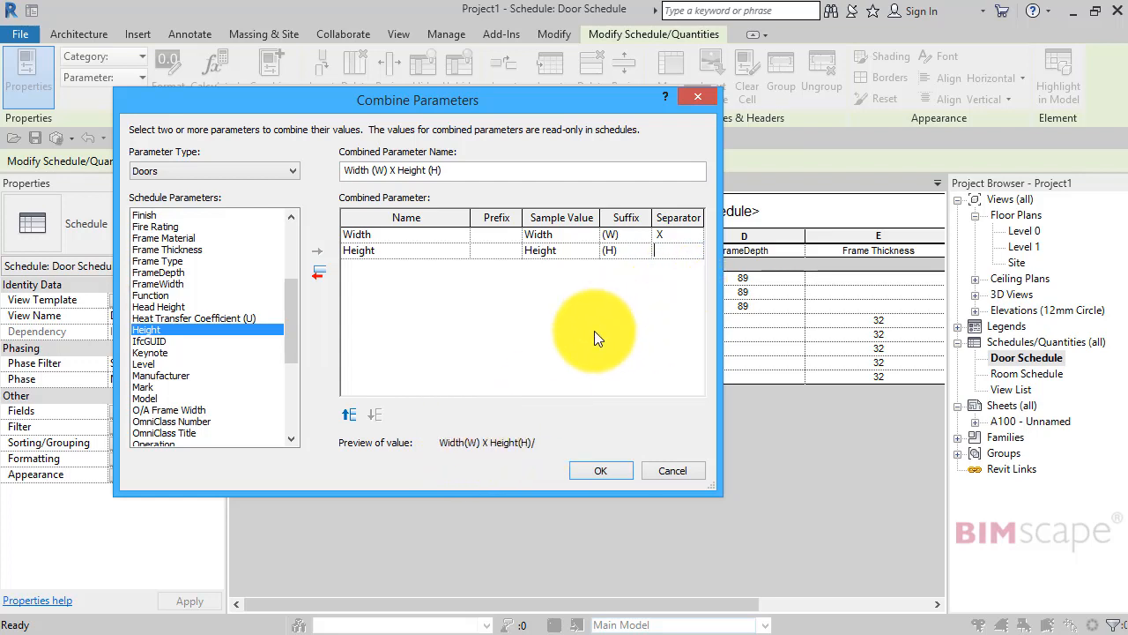
{"action": "left_click", "coordinate": [600, 470]}
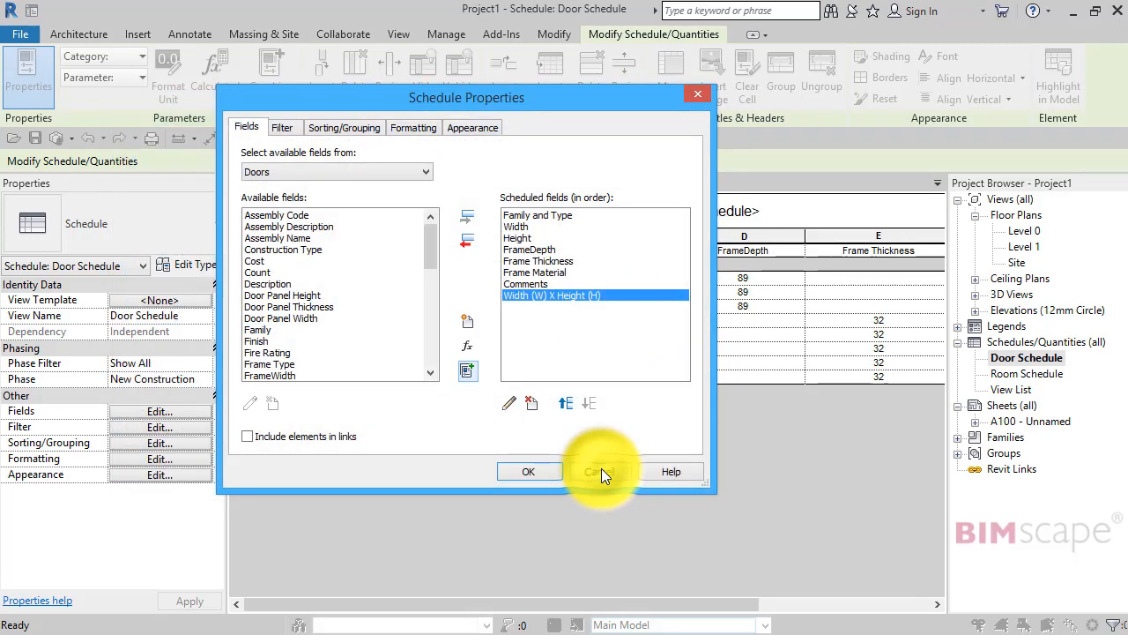
- Move the Width (W) X Height (H) field up to directly below Family and Type and apply the field order
{"action": "left_click", "coordinate": [565, 402]}
{"action": "left_click", "coordinate": [565, 402]}
{"action": "left_click", "coordinate": [565, 402]}
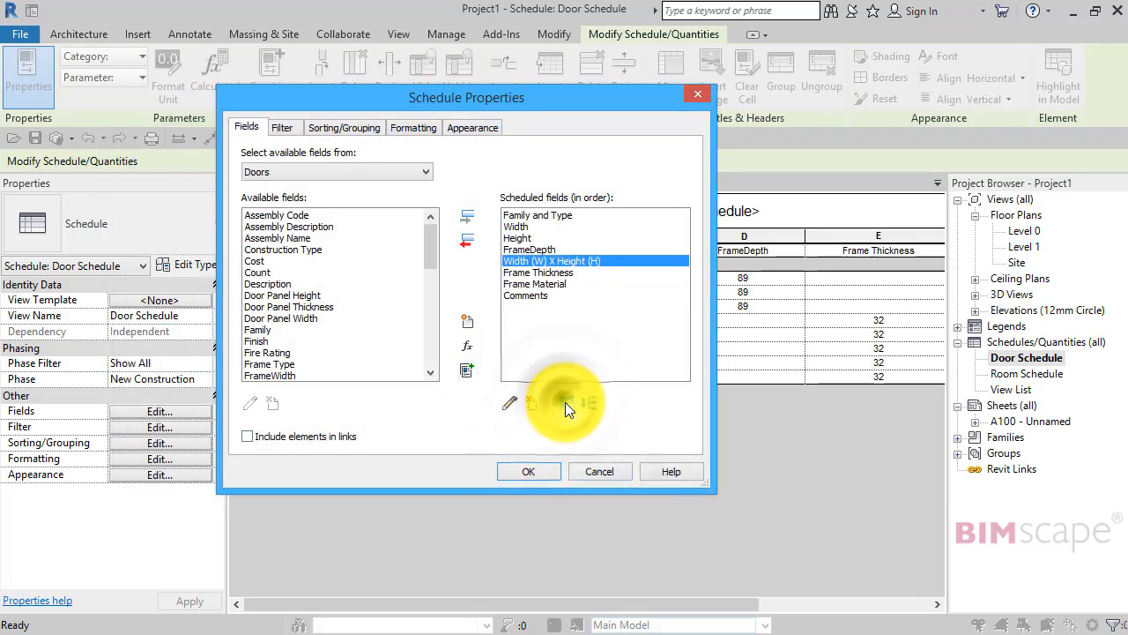
{"action": "left_click", "coordinate": [565, 402]}
{"action": "left_click", "coordinate": [565, 402]}
{"action": "left_click", "coordinate": [565, 402]}
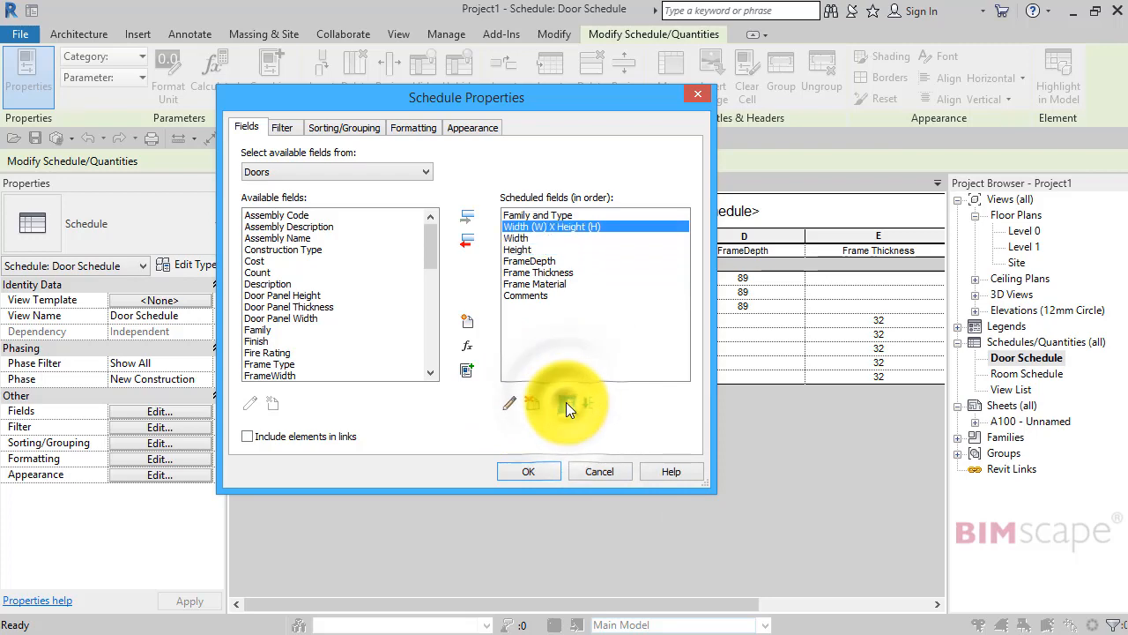
{"action": "left_click", "coordinate": [537, 471]}
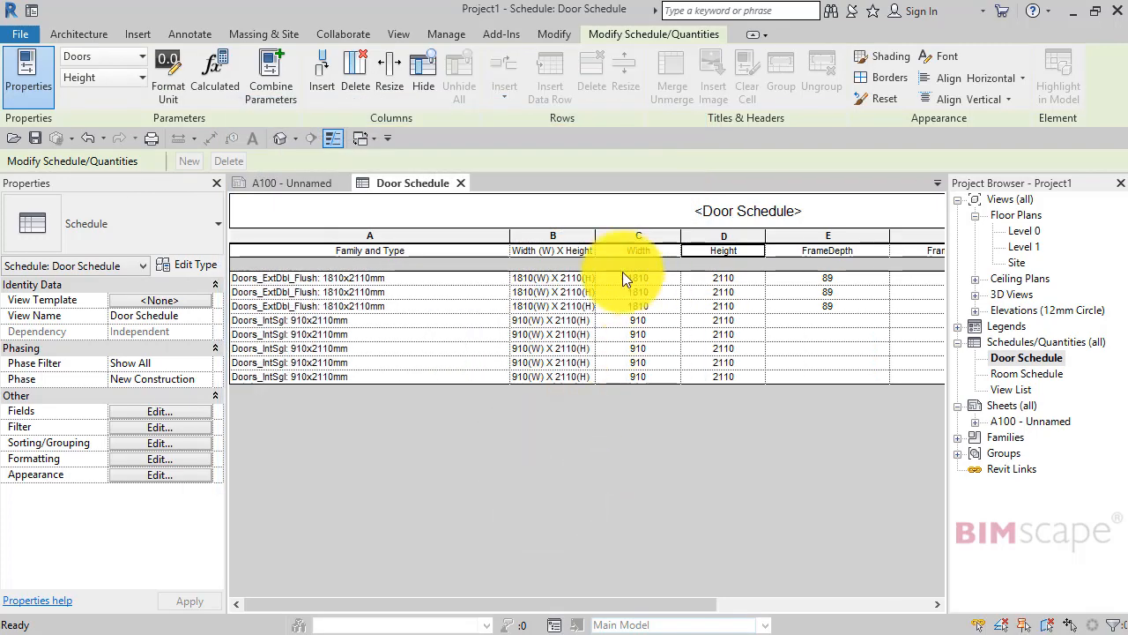
- Widen the Width (W) X Height (H) column to fit its heading and set the field's alignment to Center
{"action": "left_click_drag", "start_coordinate": [594, 234], "coordinate": [630, 235]}
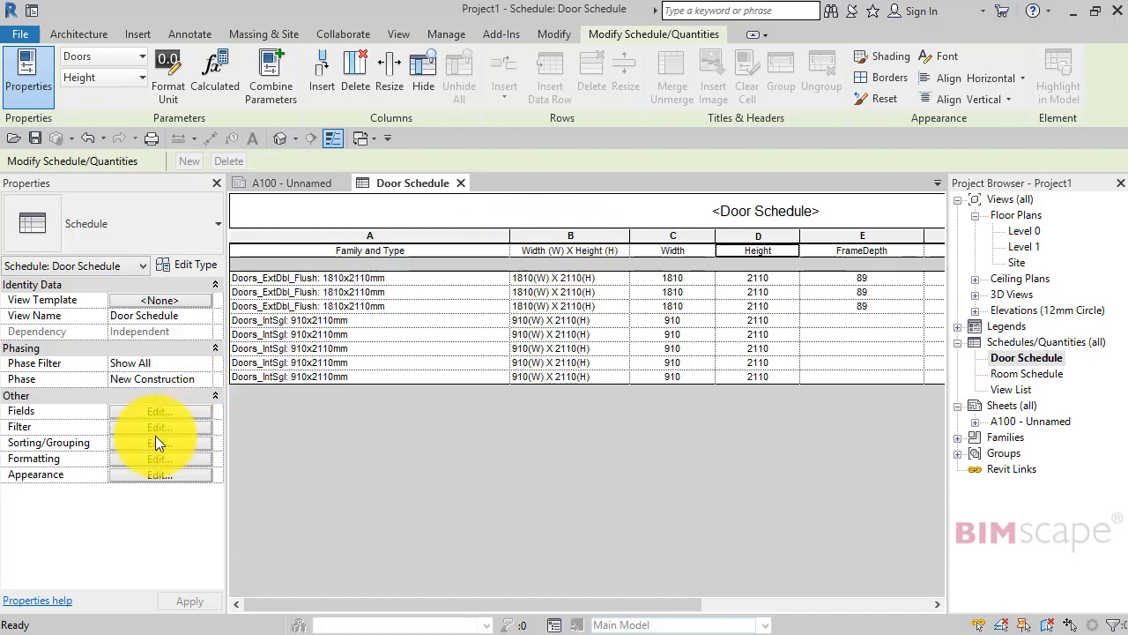
{"action": "left_click", "coordinate": [142, 458]}
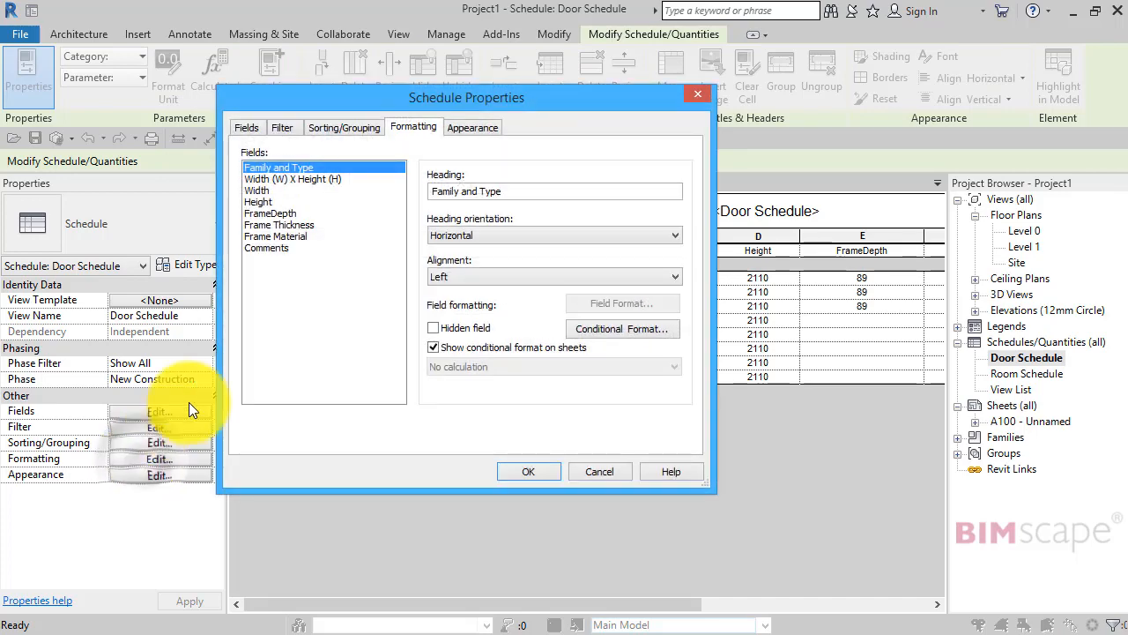
{"action": "left_click", "coordinate": [285, 179]}
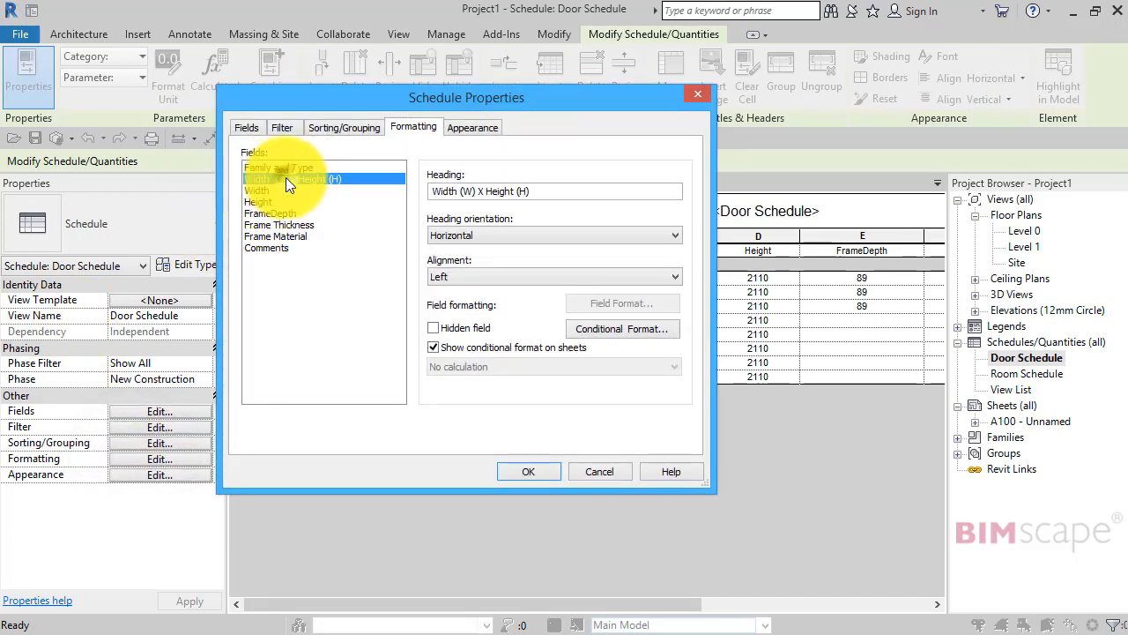
{"action": "left_click", "coordinate": [468, 277]}
{"action": "left_click", "coordinate": [458, 305]}
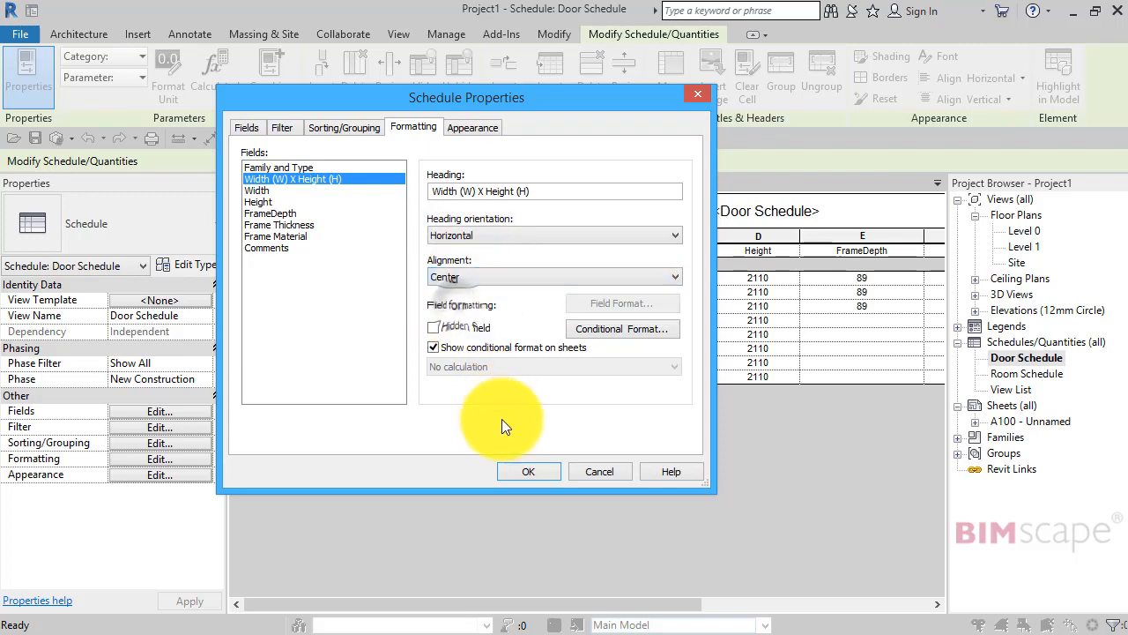
{"action": "left_click", "coordinate": [523, 472]}
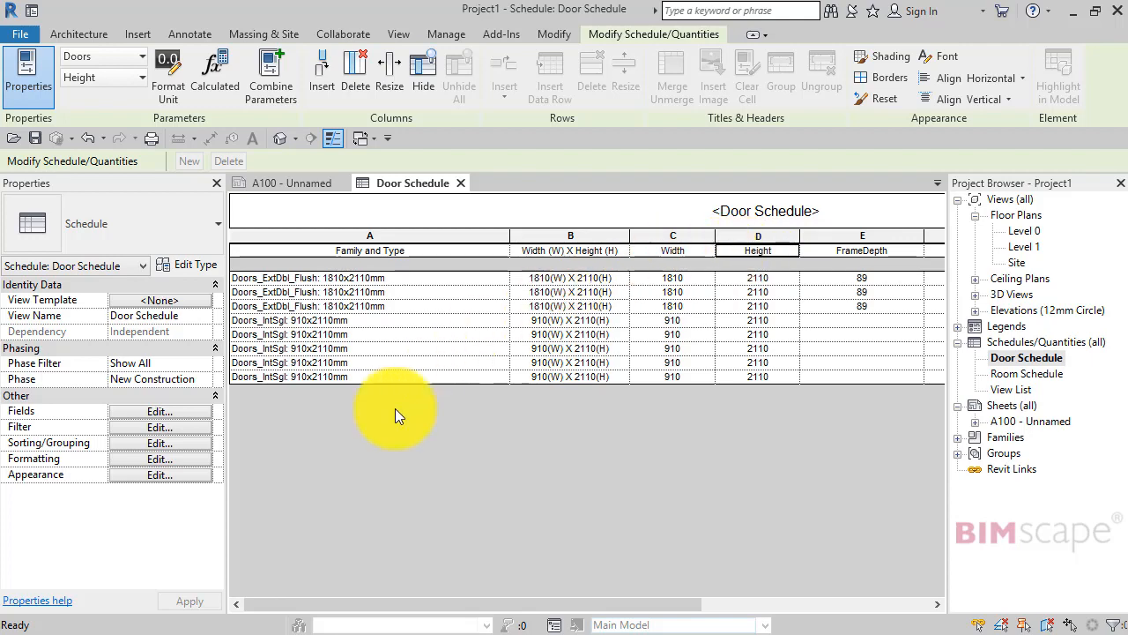
- Remove the separate Width and Height fields from the door schedule and apply the change
{"action": "left_click", "coordinate": [156, 410]}
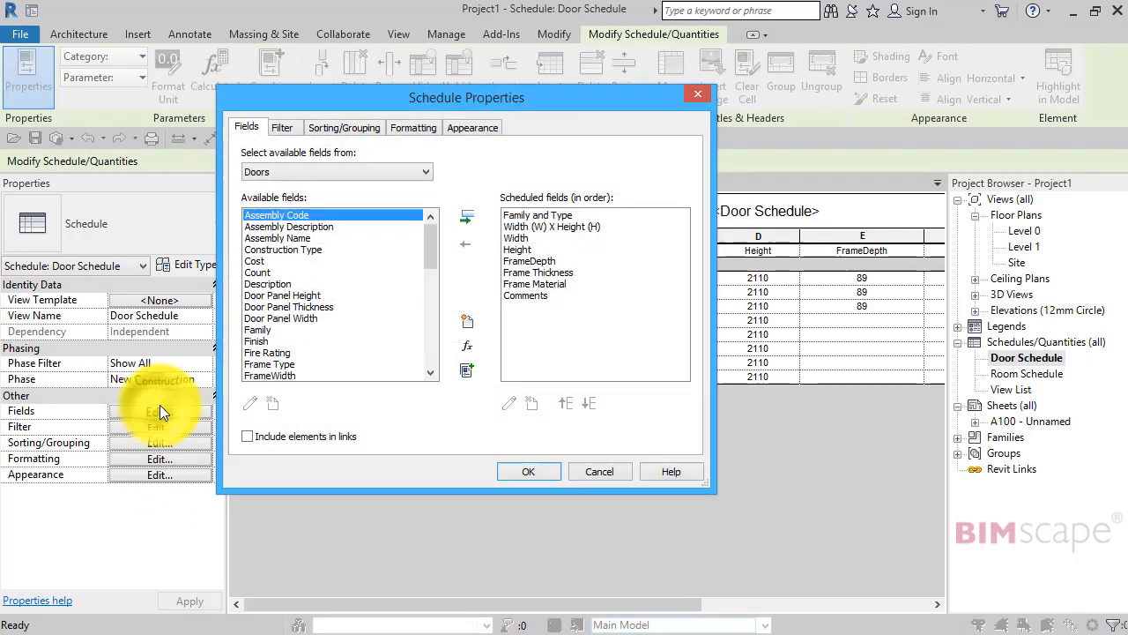
{"action": "left_click", "coordinate": [526, 238]}
{"action": "left_click", "coordinate": [522, 250], "text": "shift"}
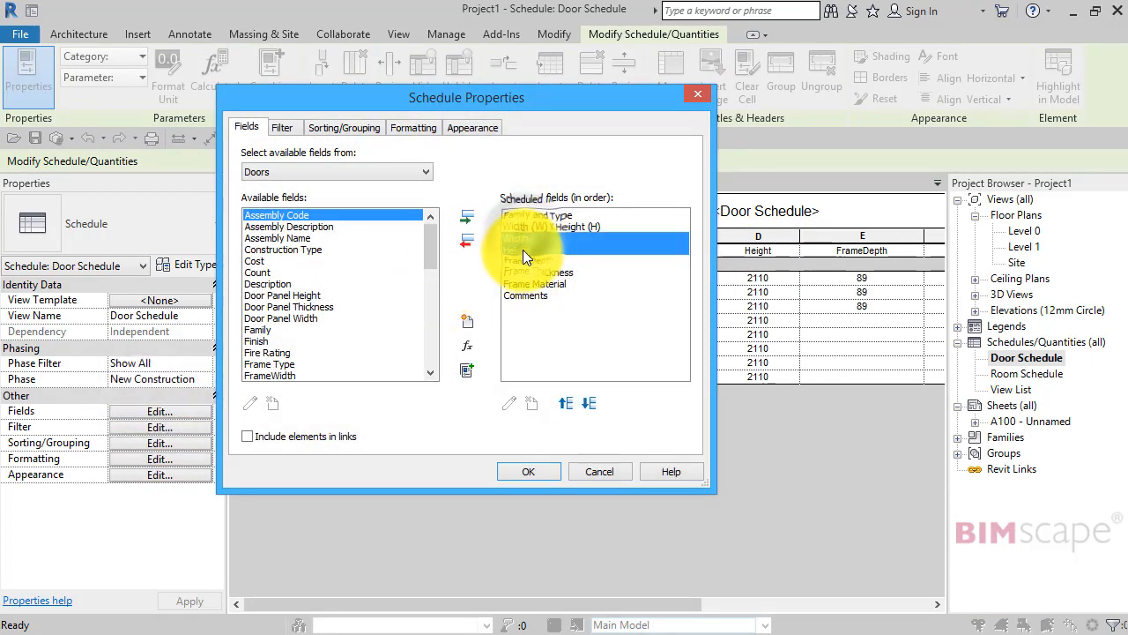
{"action": "left_click", "coordinate": [465, 243]}
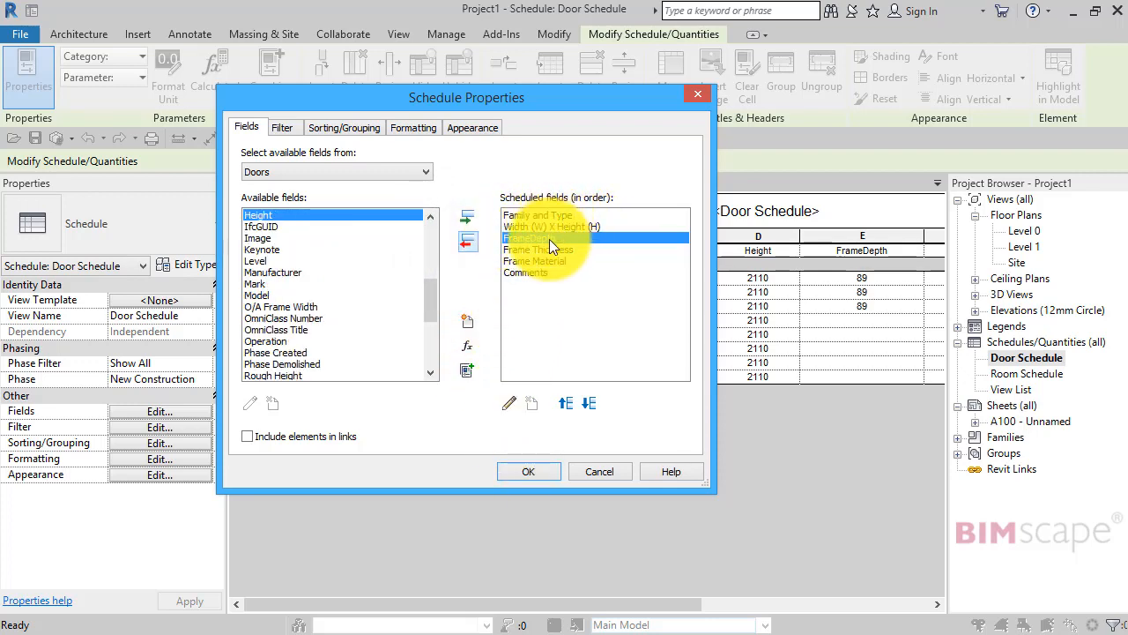
{"action": "left_click", "coordinate": [520, 472]}
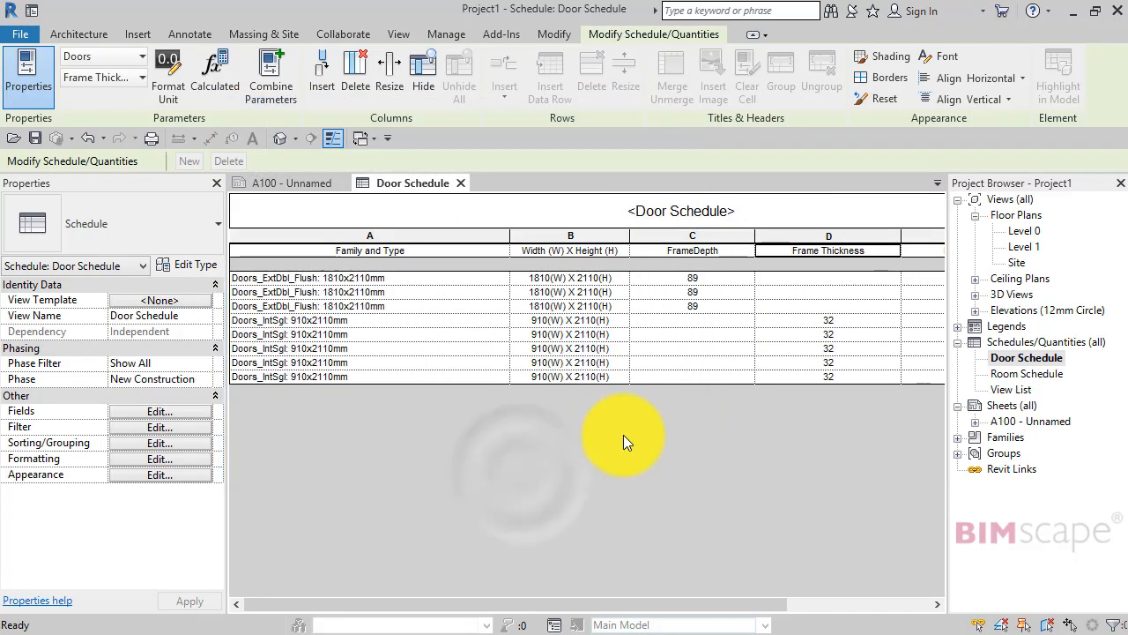